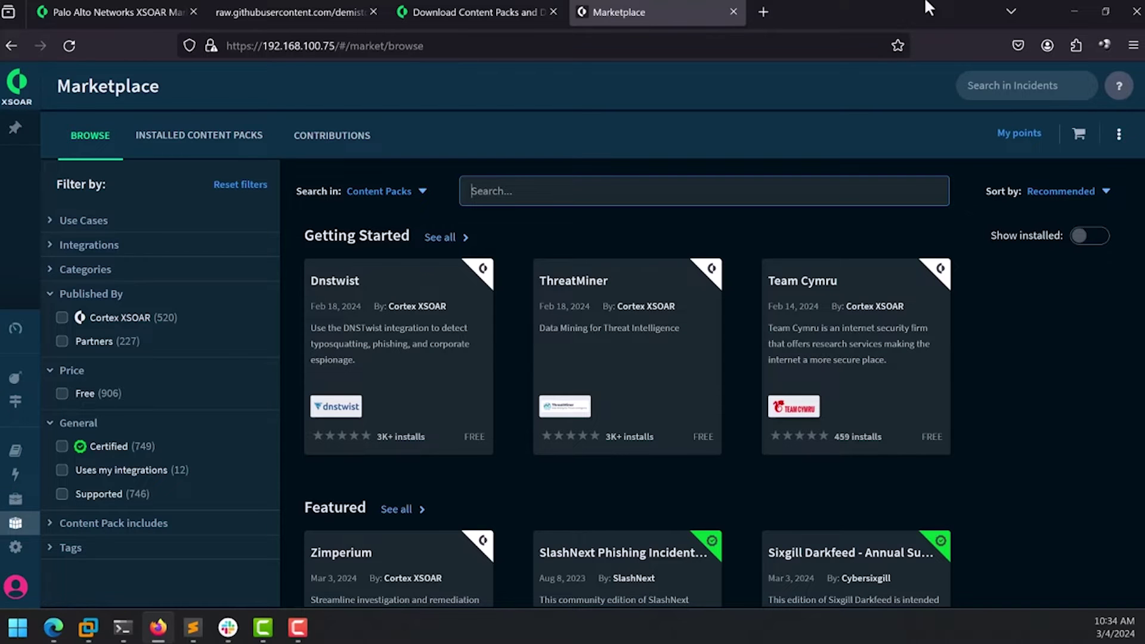
Bring up the raw download_packs_and_docker_images.py script and review it, ending at its imports
left_click(324, 12)
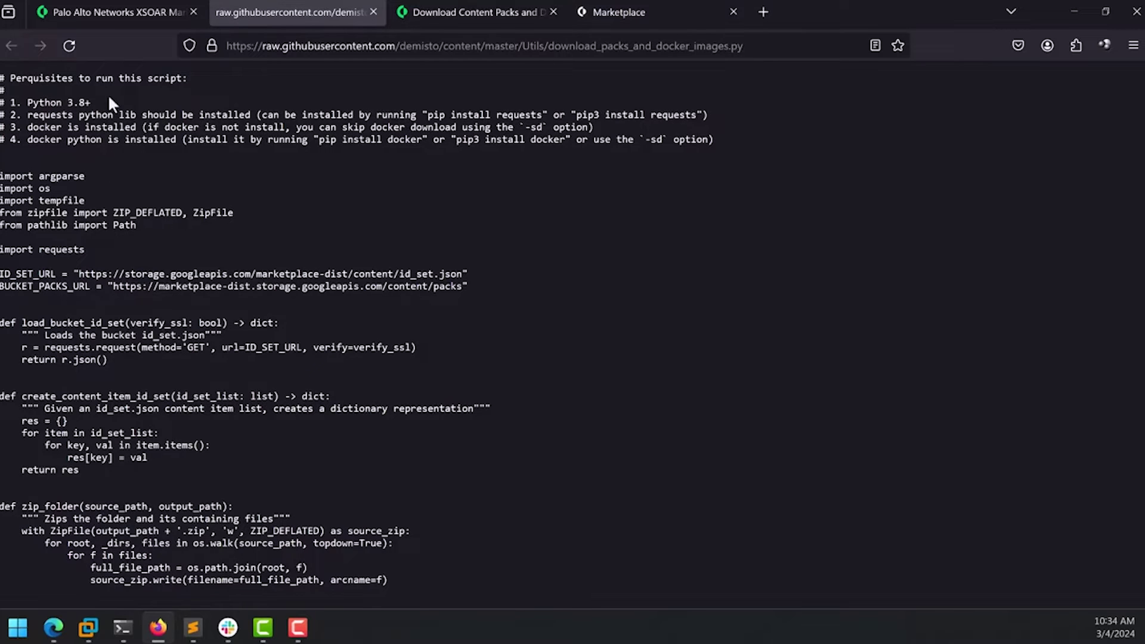
scroll(166, 182, "down", 5)
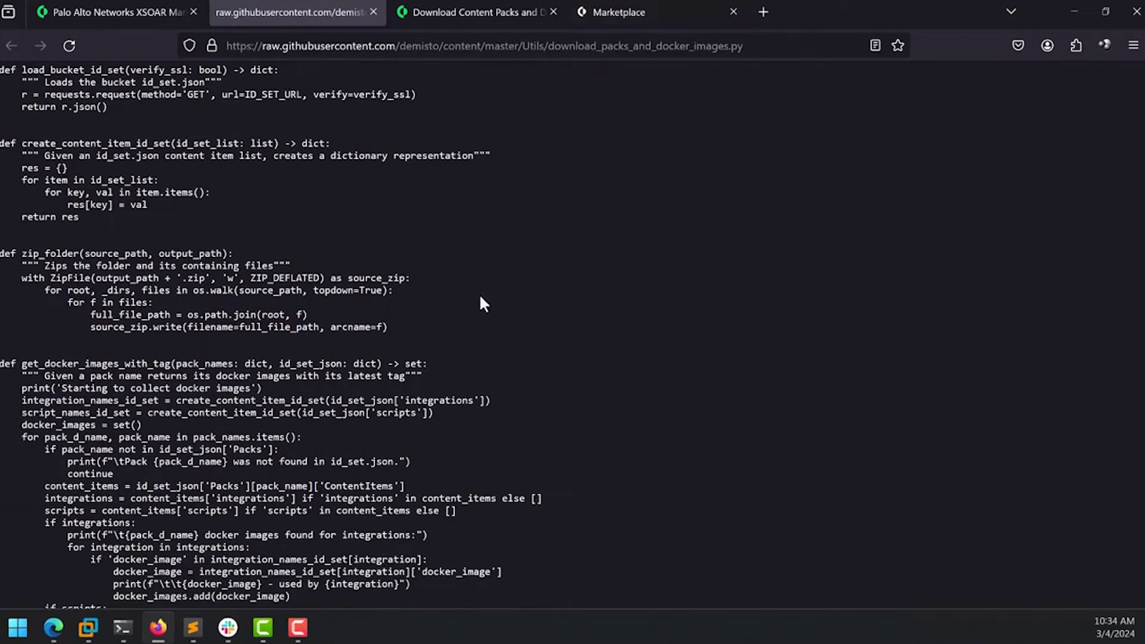
scroll(481, 304, "up", 5)
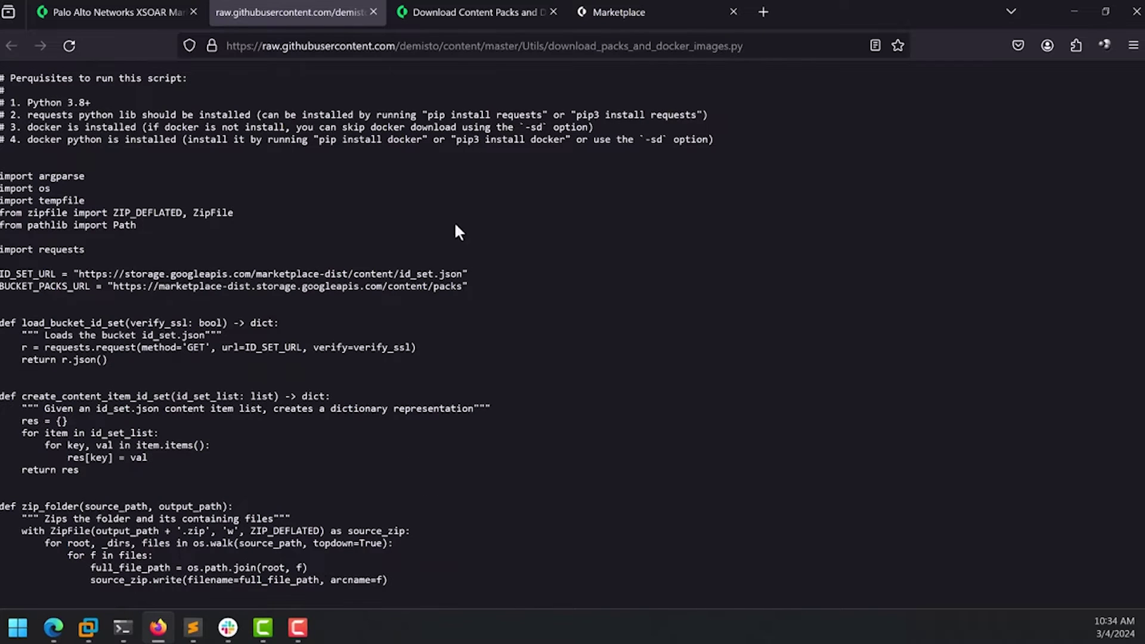
Print packs.txt in the DOCKER terminal tab, listing ANY.RUN, APIVoid, Tripwire and VirusTotal
left_click(123, 627)
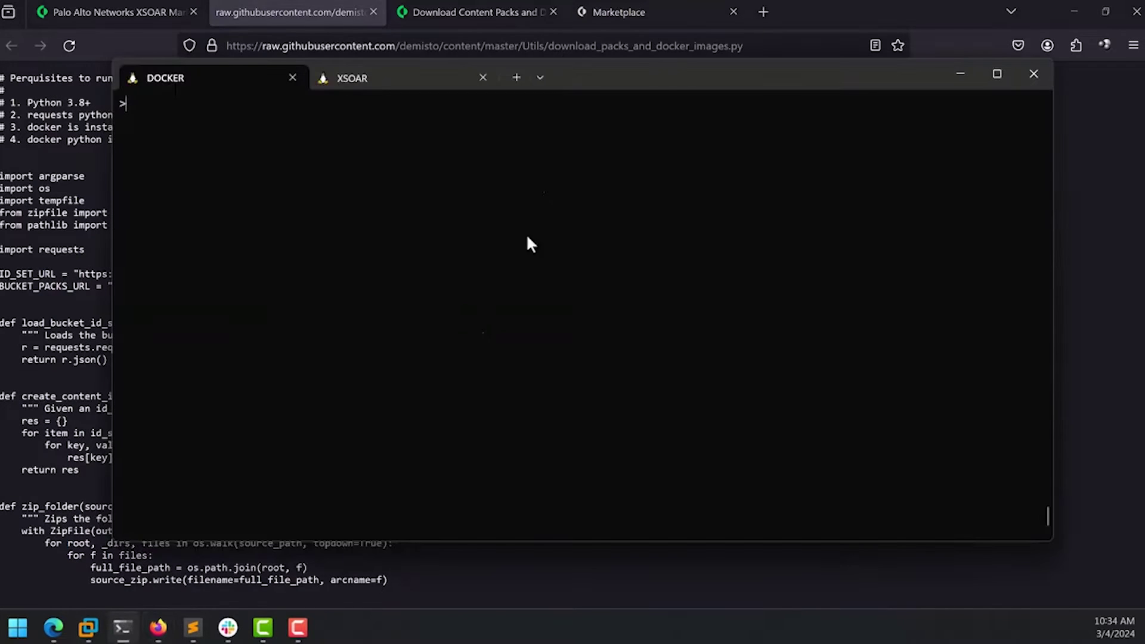
left_click_drag(661, 79, 749, 106)
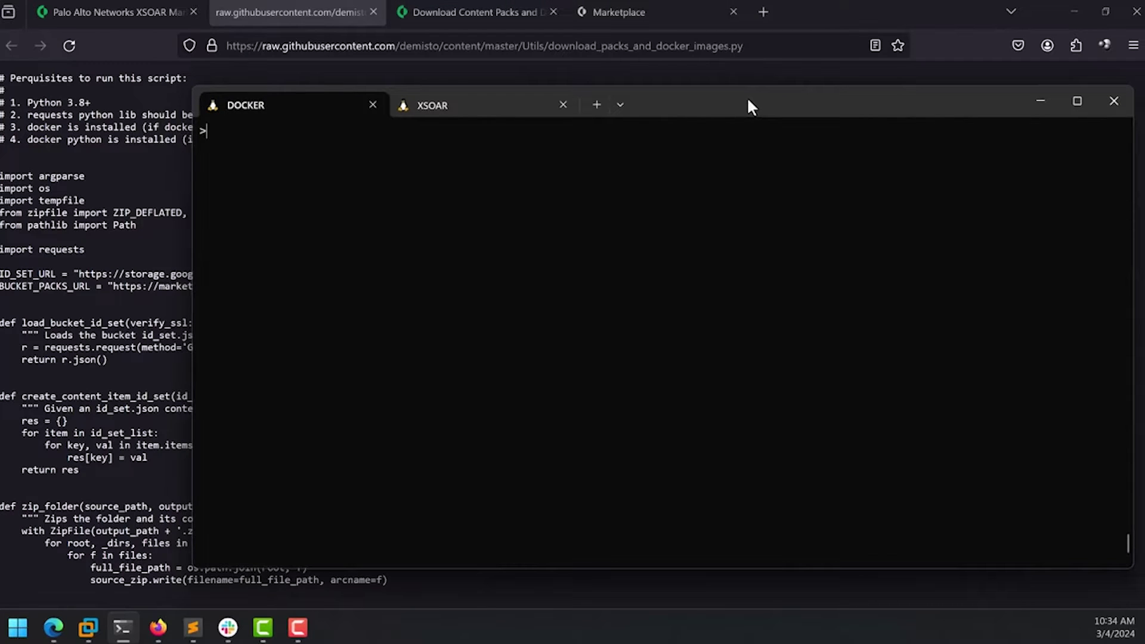
type("f")
key("BackSpace")
type("cat")
type(" packs.txt")
key("Return")
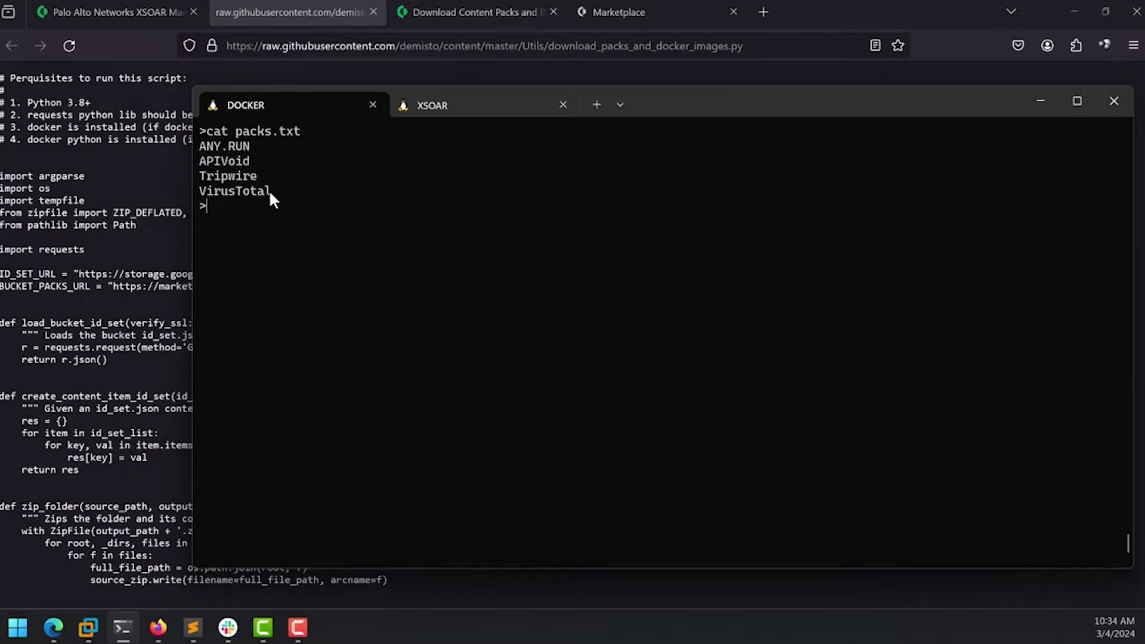
left_click(108, 12)
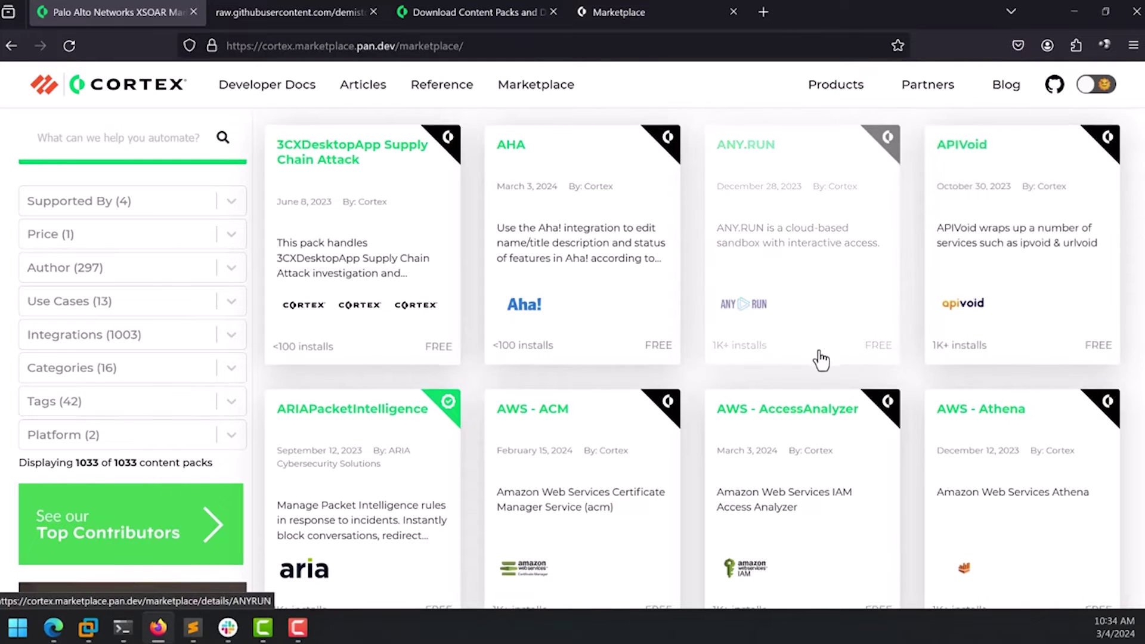
scroll(810, 360, "down", 3)
scroll(768, 354, "down", 3)
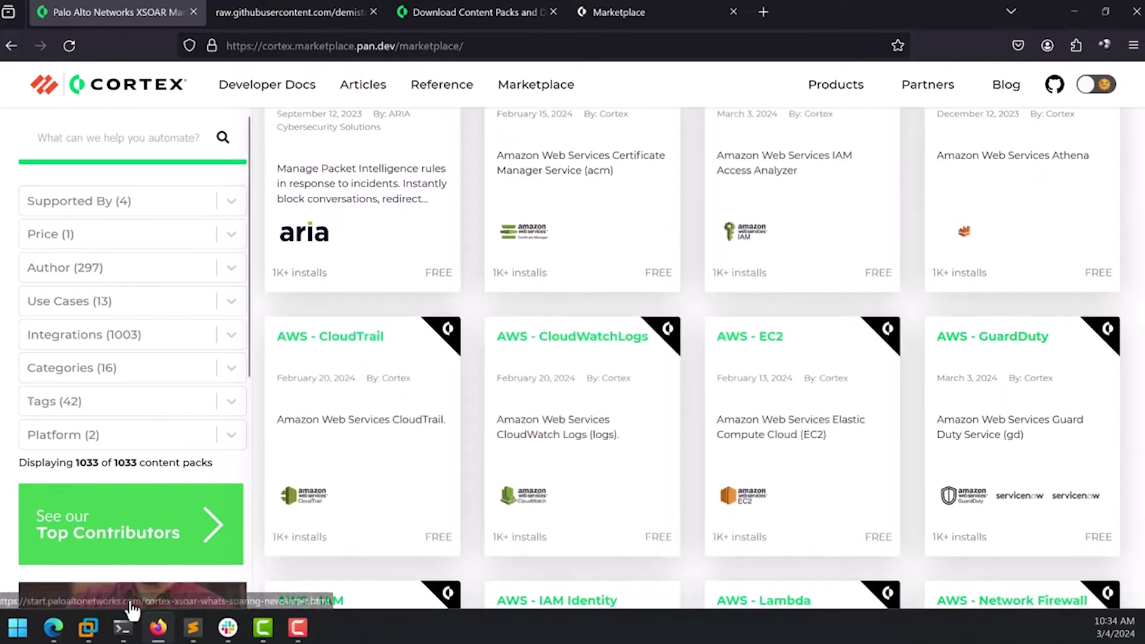
Bring the terminal showing packs.txt back in front of the Marketplace page
left_click(122, 627)
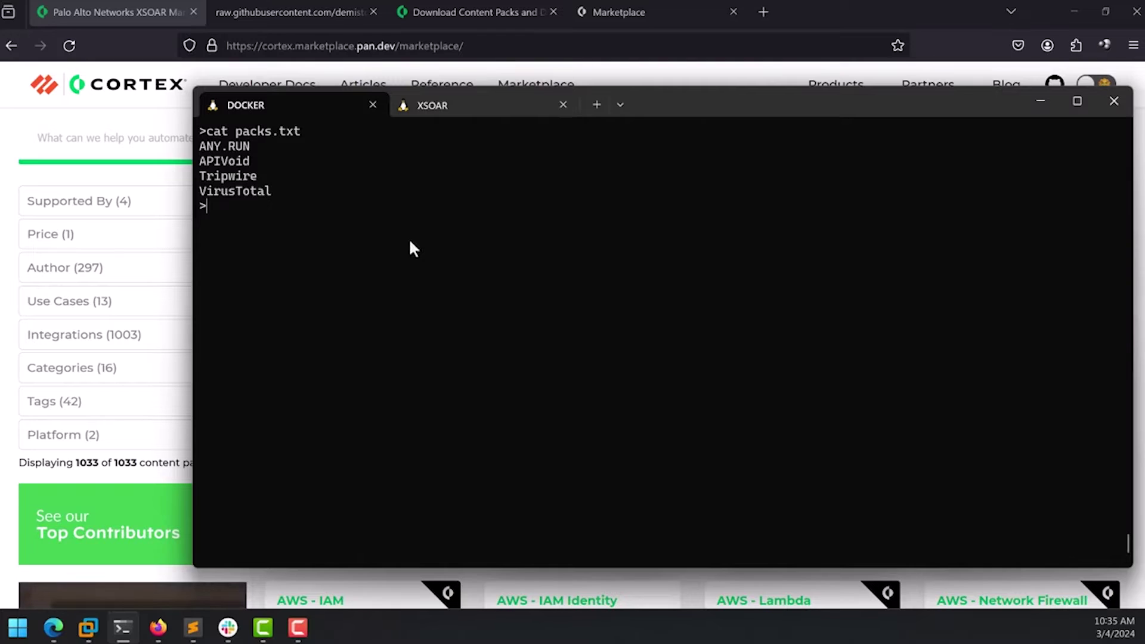
Rerun the download script with packs.txt to fetch the four packs and six Docker images
key("Up")
key("Up")
key("Up")
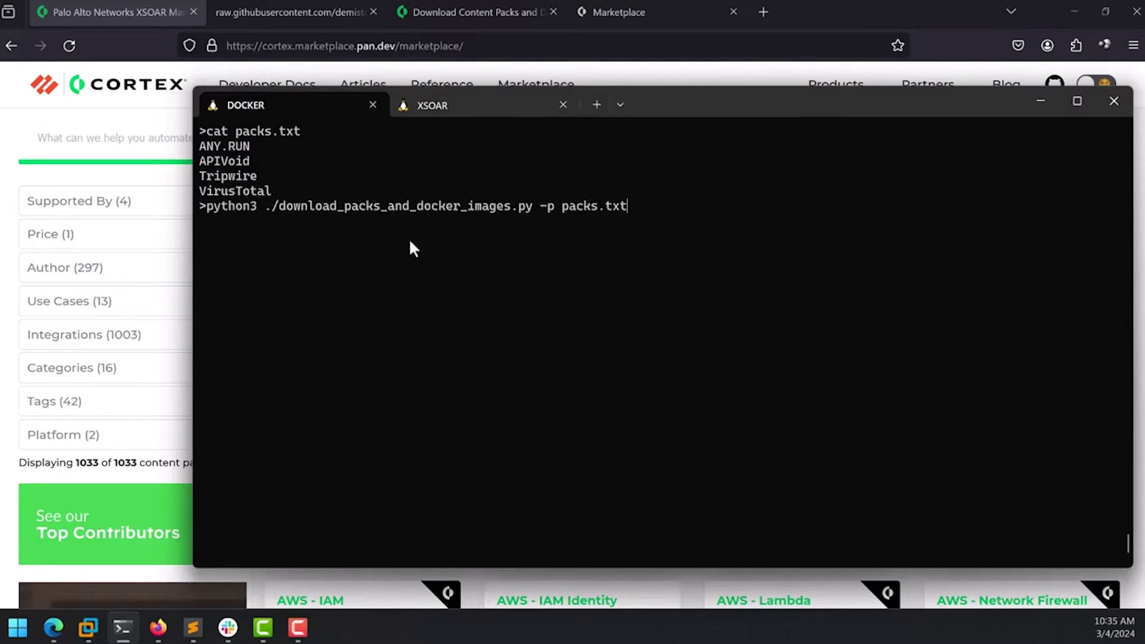
key("Up")
key("Down")
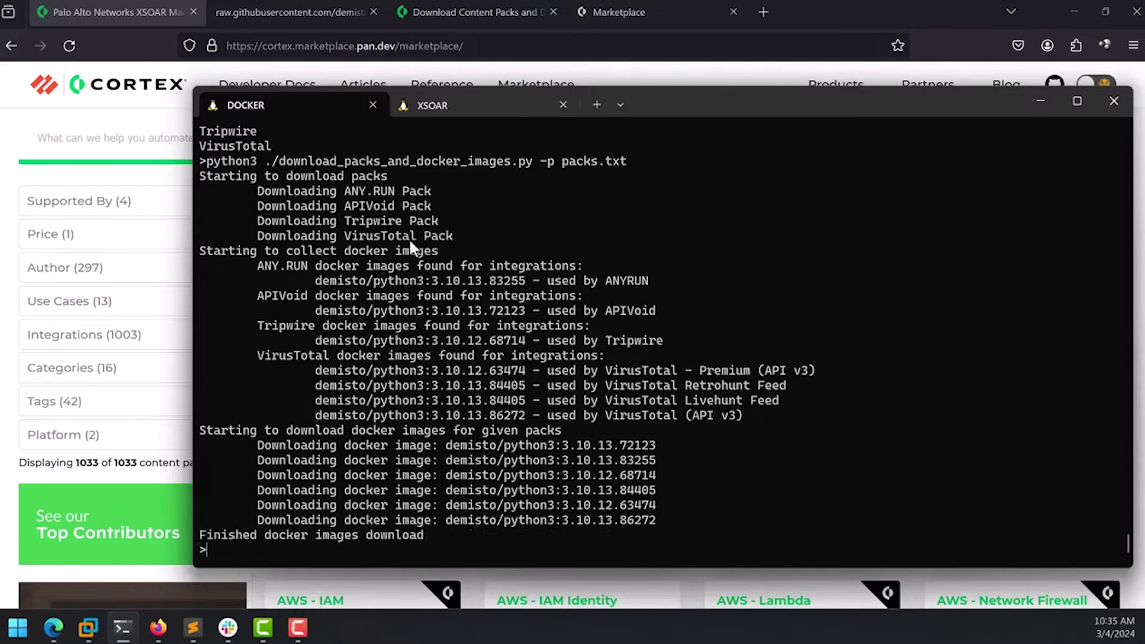
Recall and run the ls -lah folder listing command to check the output files
key("Up")
key("Up")
key("Down")
key("Up")
key("Up")
key("Down")
key("Down")
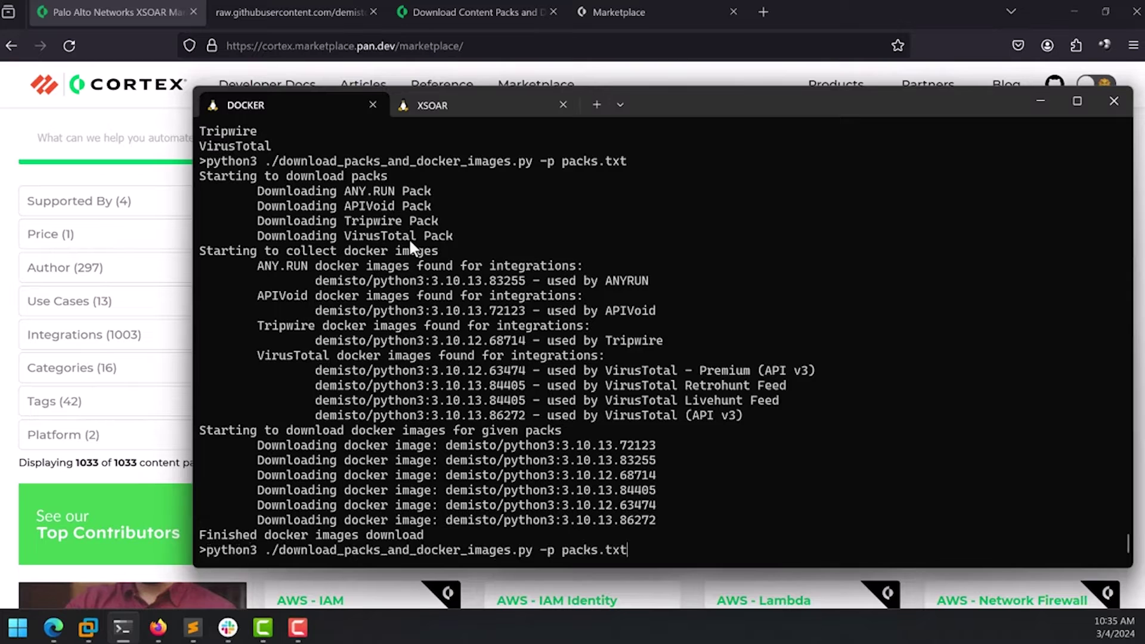
key("Up")
key("Return")
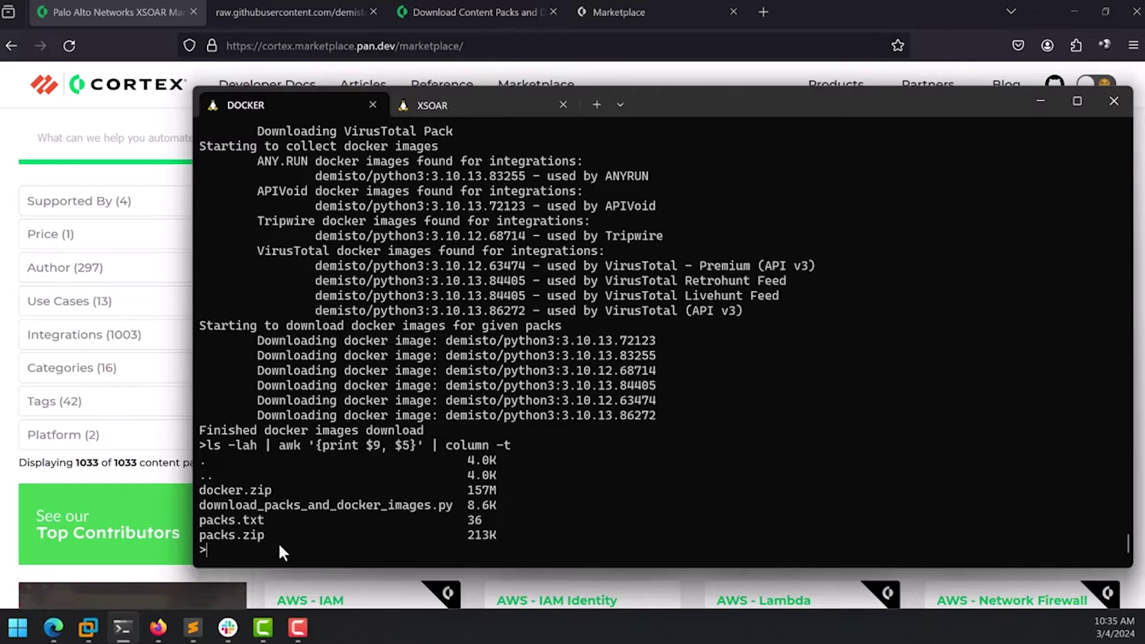
Highlight the 213K packs.zip size in the listing, then clear the highlight
double_click(468, 536)
left_click(505, 535)
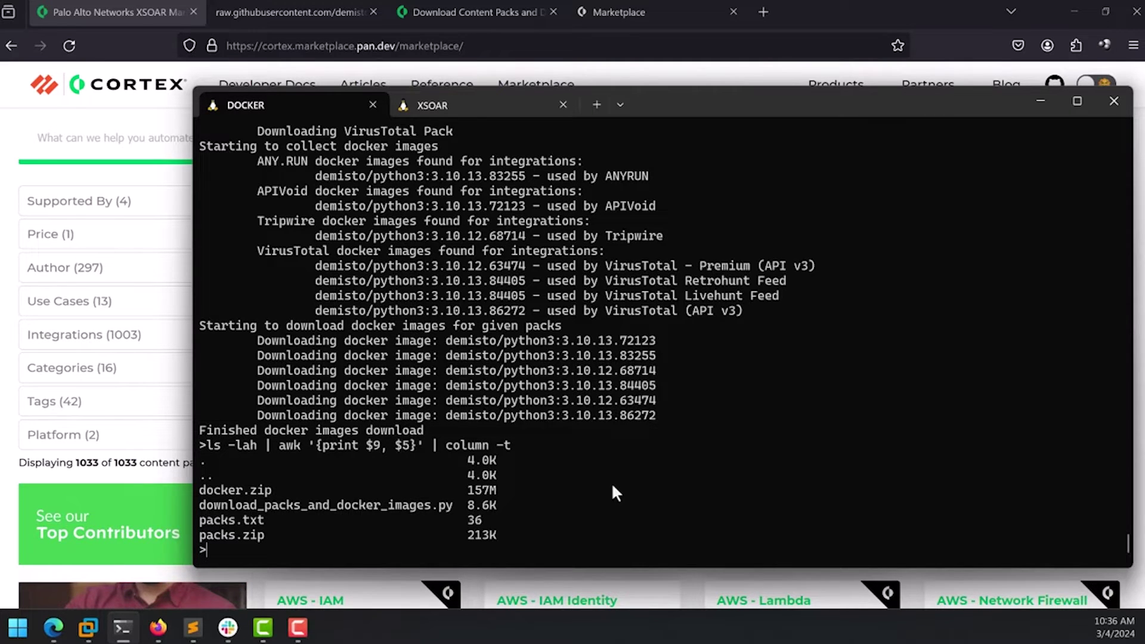
In the XSOAR server session, switch to the demisto user with sudo -su demisto
left_click(465, 106)
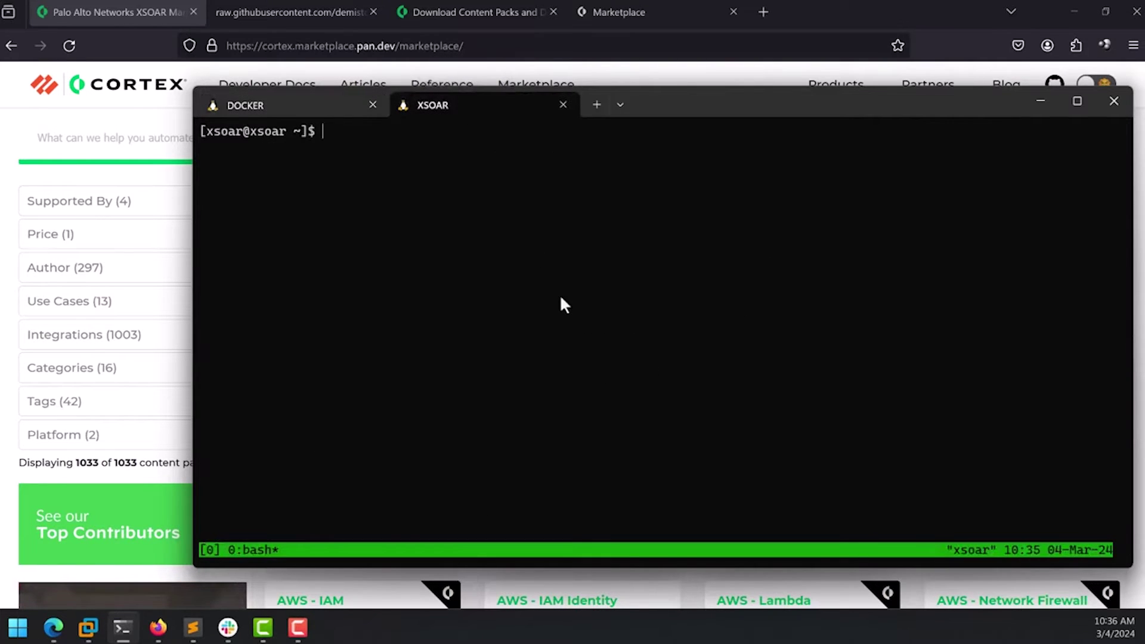
key("Up")
key("Up")
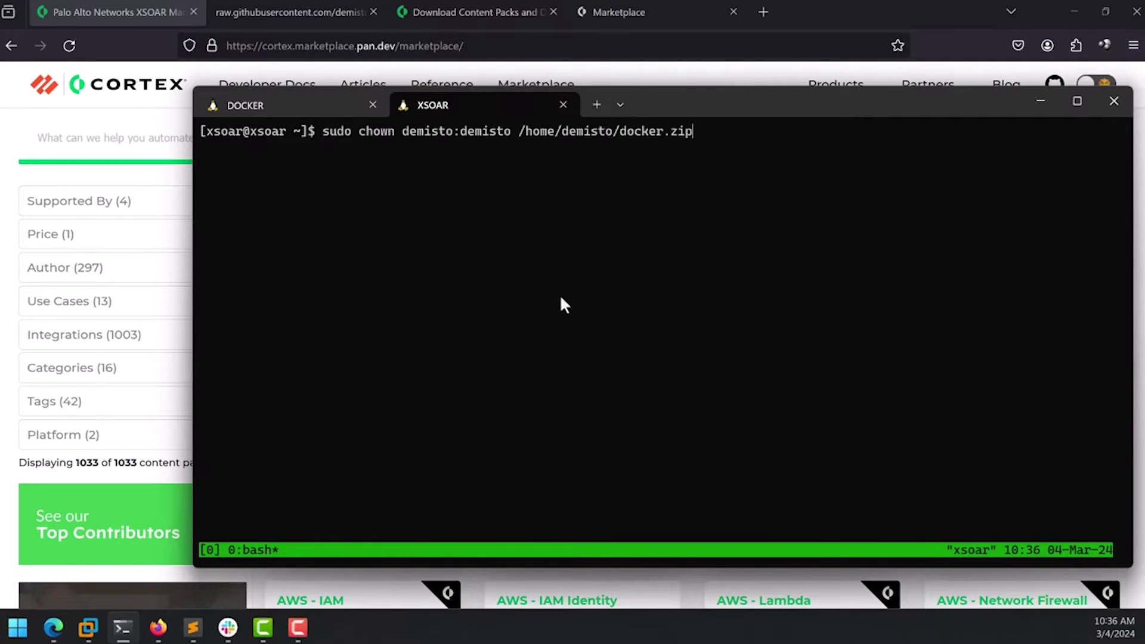
key("Up")
key("Up")
key("Up")
key("Return")
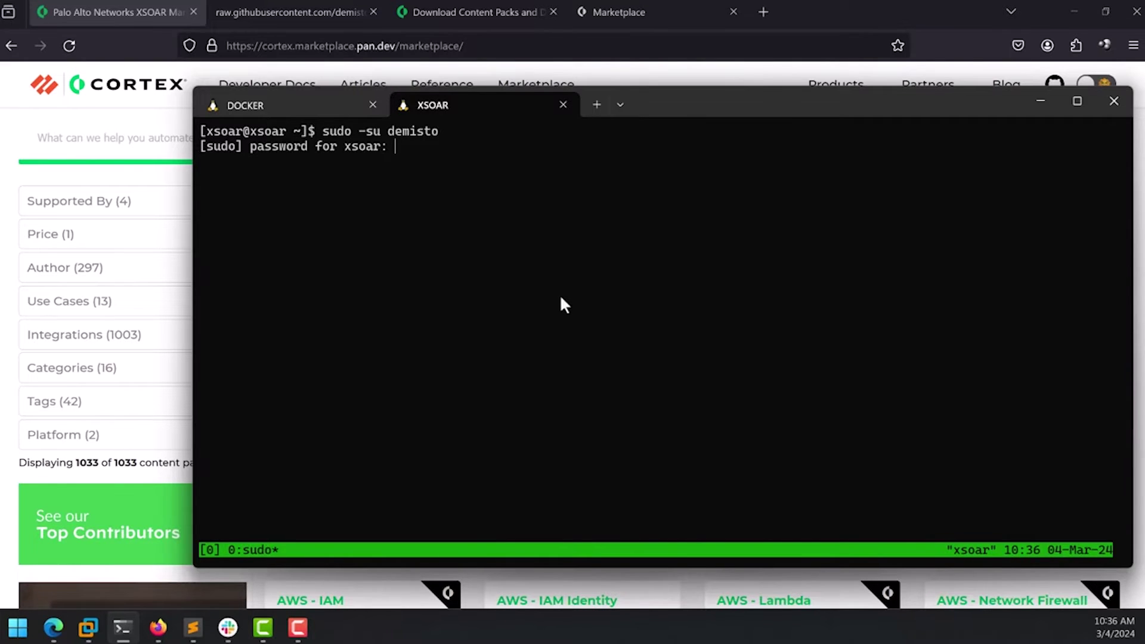
key("Return")
type("cd ~")
Confirm docker.zip in the demisto home folder and unzip it into six python3 tar files
key("Return")
type("ls -")
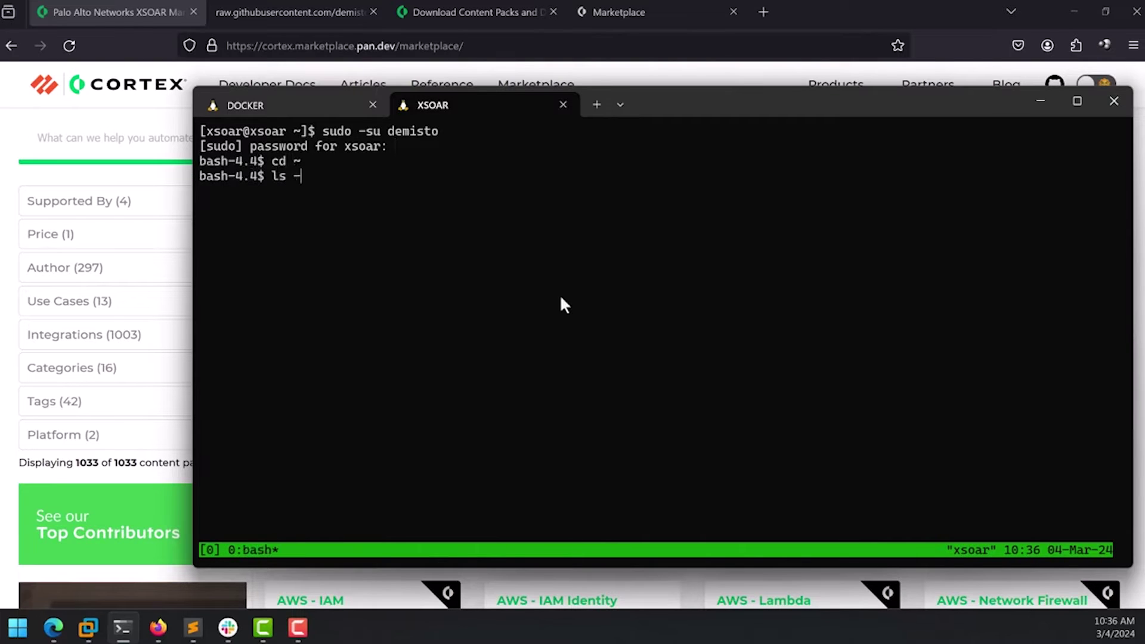
type("la")
key("Return")
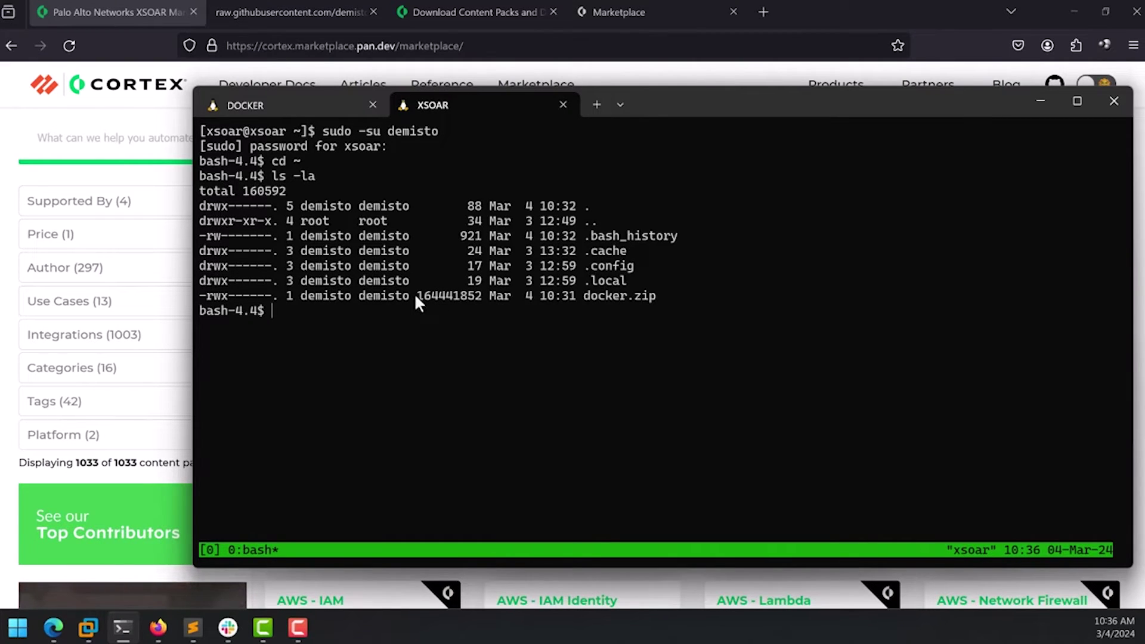
type("unzip do")
type("cker.zip")
key("Return")
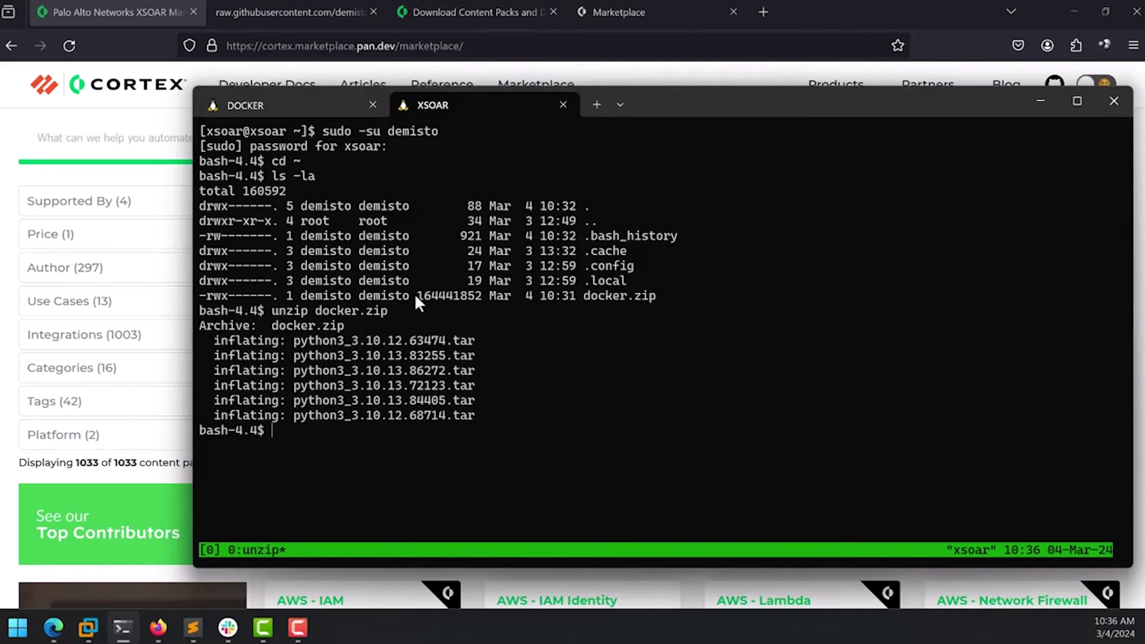
key("alt+Tab")
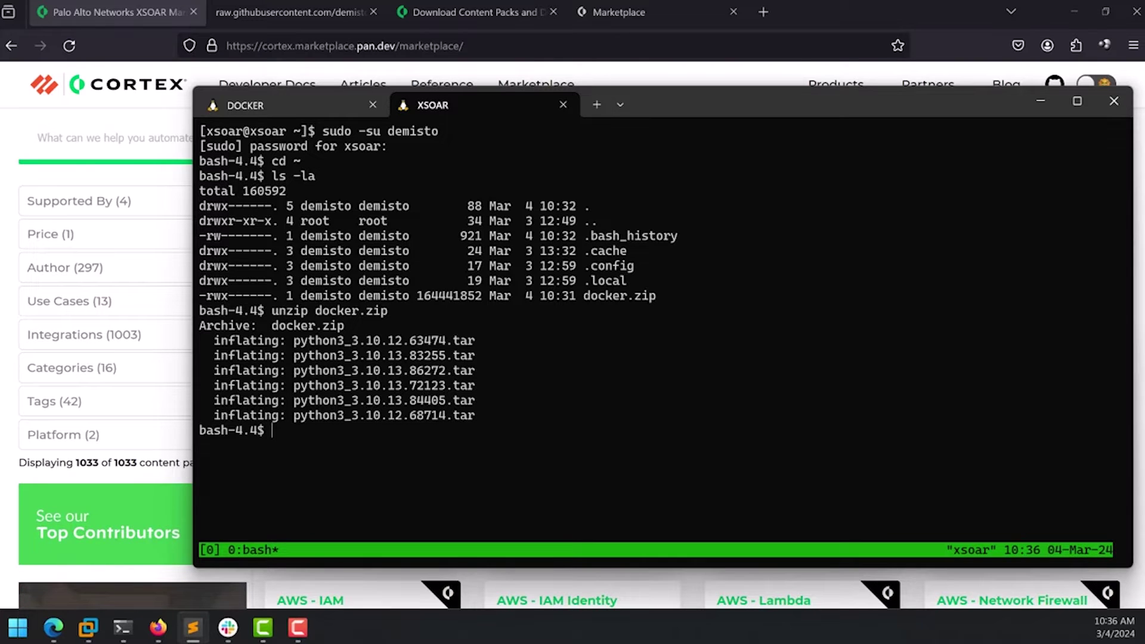
Erase the systemctl stop demisto text and paste the podman load loop logging to results.out
left_click(606, 354)
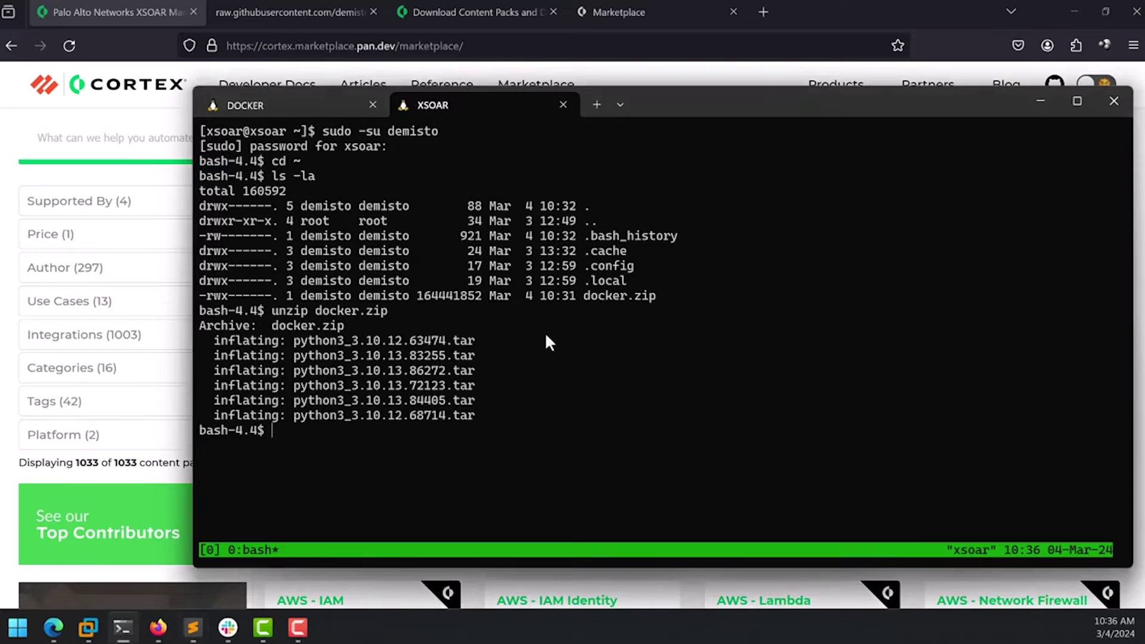
type("systemctl stop ")
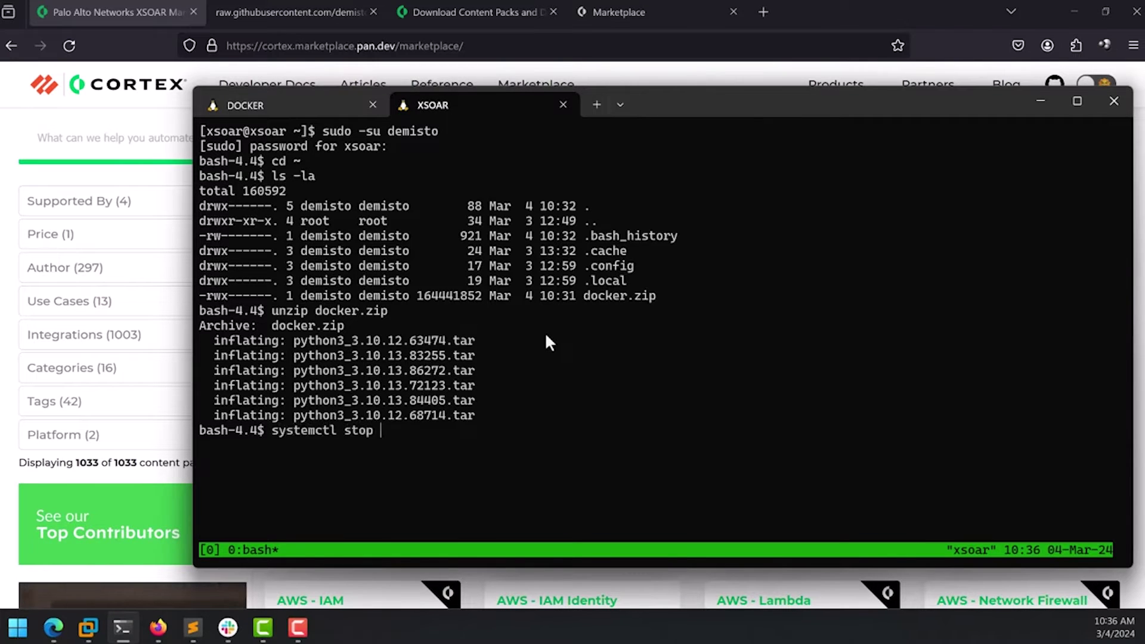
type("demisto")
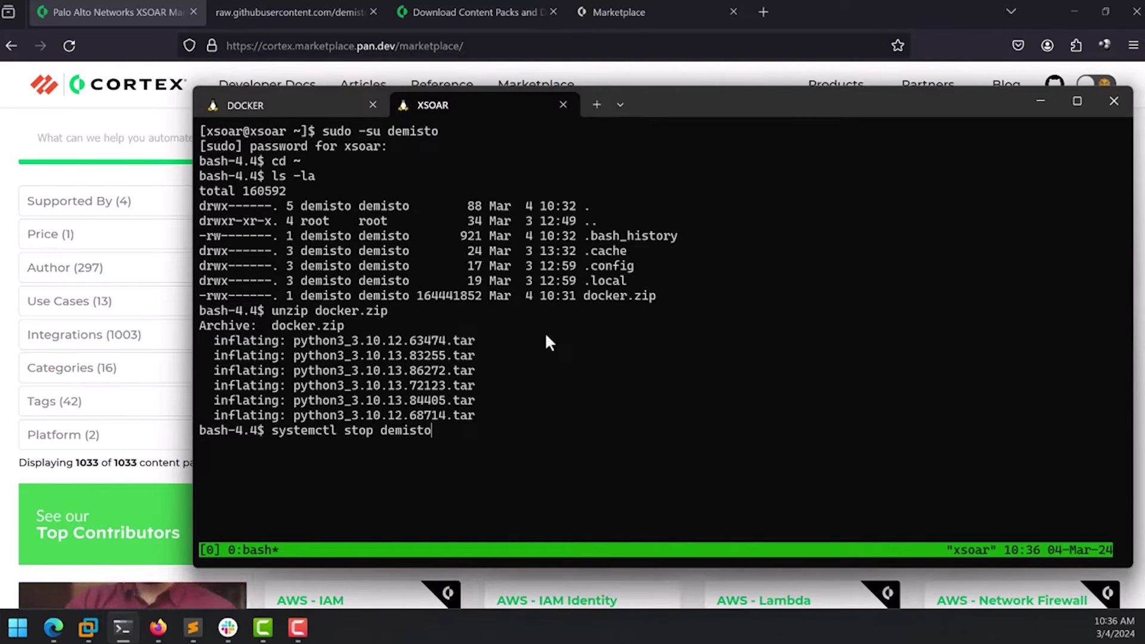
key("BackSpace")
key("BackSpace")
key("BackSpace")
key("BackSpace")
key("BackSpace")
key("BackSpace")
key("BackSpace")
right_click(541, 386)
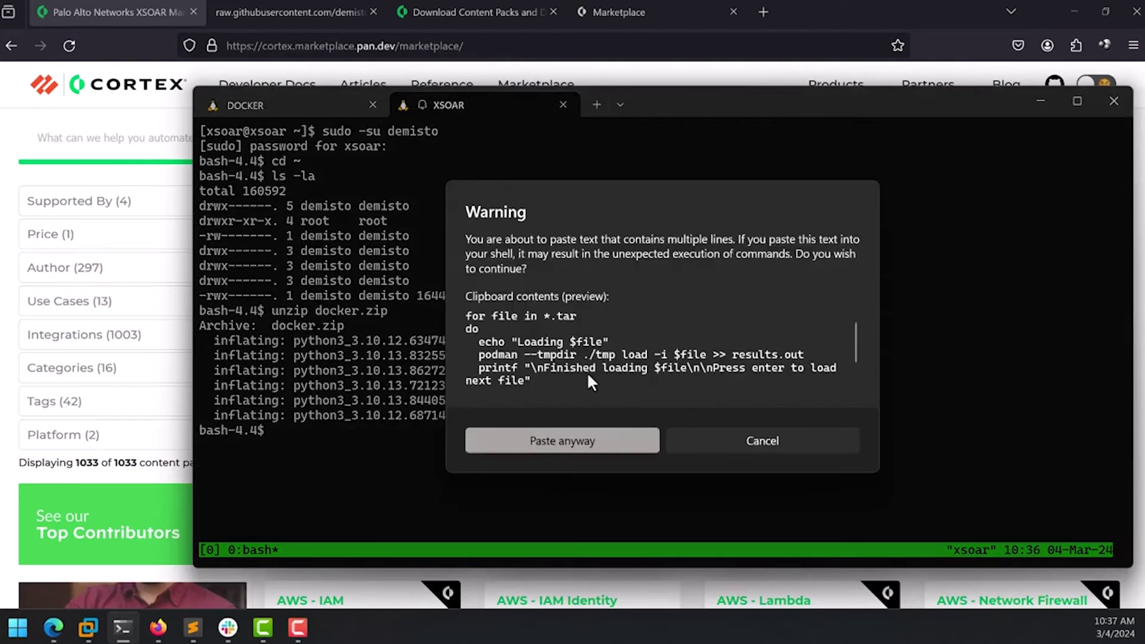
left_click(600, 440)
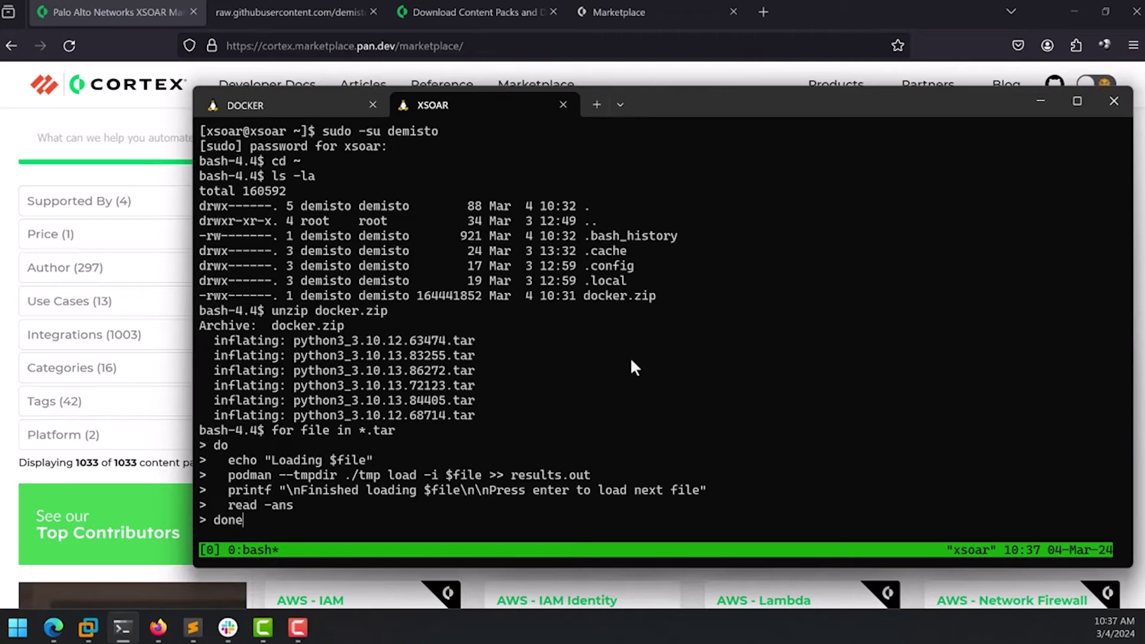
Start the podman loading loop and highlight the docker.zip and packs.zip lines in DOCKER
key("Return")
key("ctrl+shift+Tab")
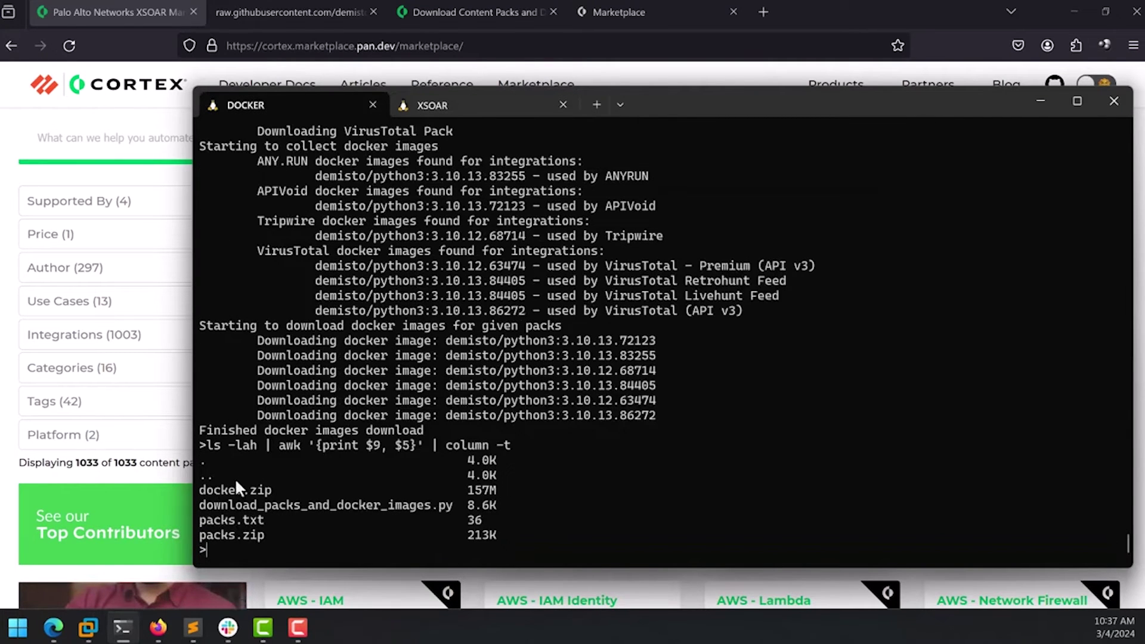
left_click_drag(199, 489, 573, 504)
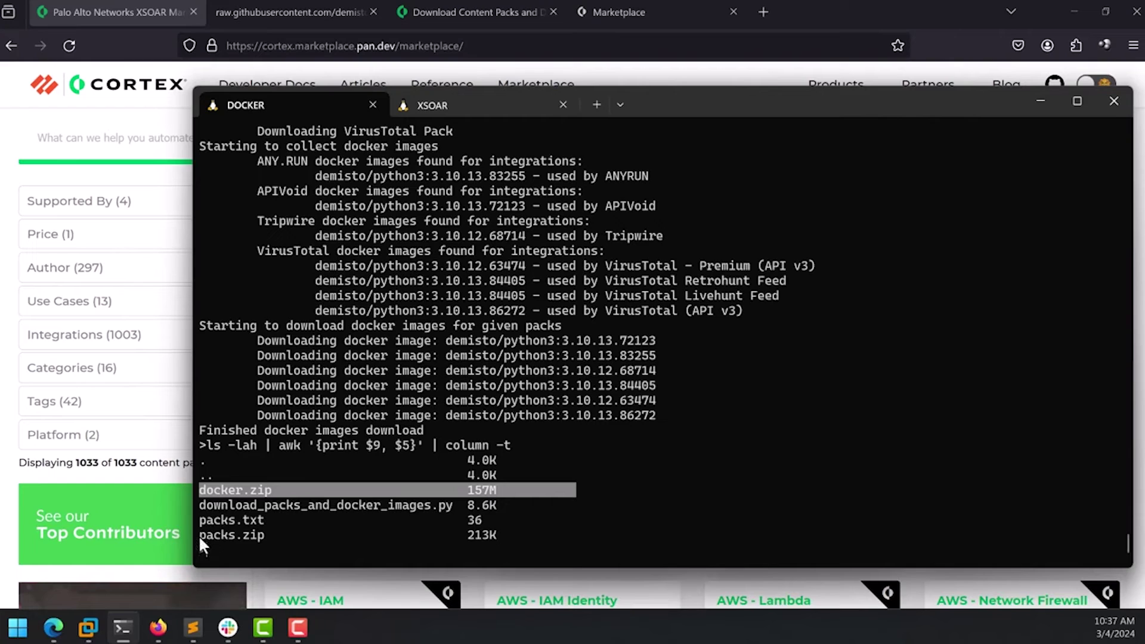
left_click_drag(199, 536, 513, 535)
right_click(513, 534)
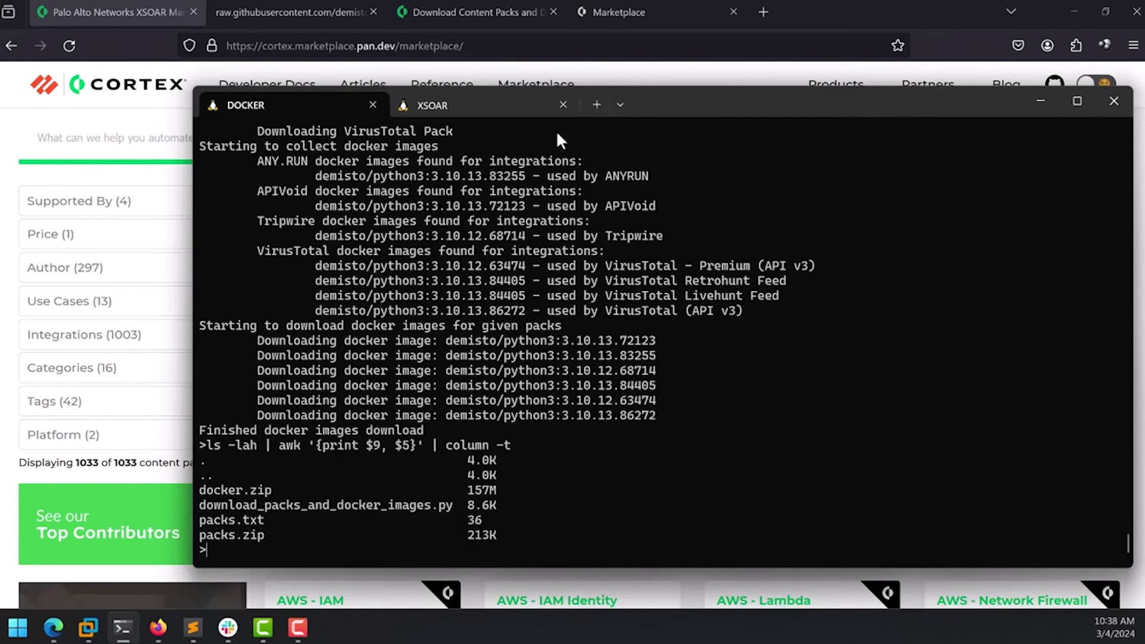
Show the XSOAR Marketplace extra options, including content pack upload, then dismiss them
left_click(669, 2)
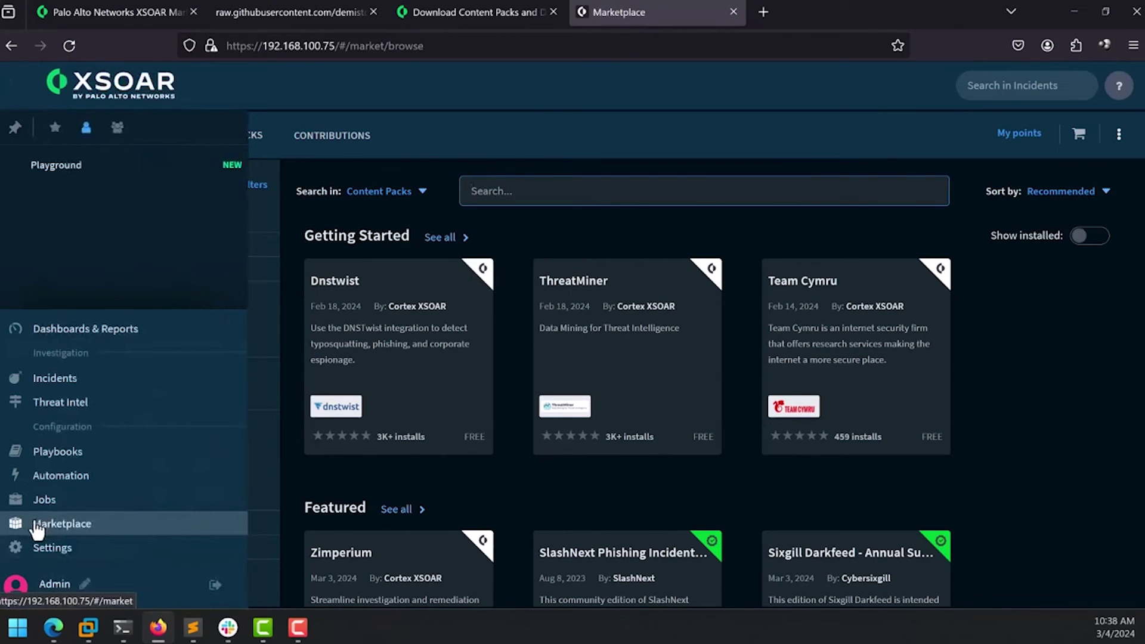
left_click(1119, 134)
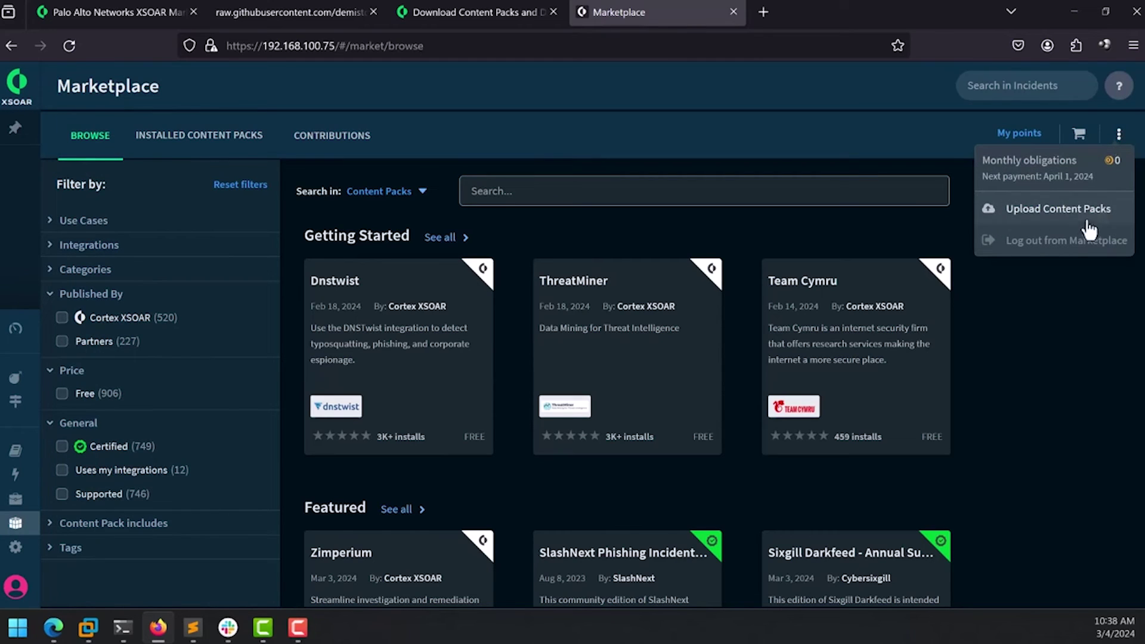
left_click(1062, 322)
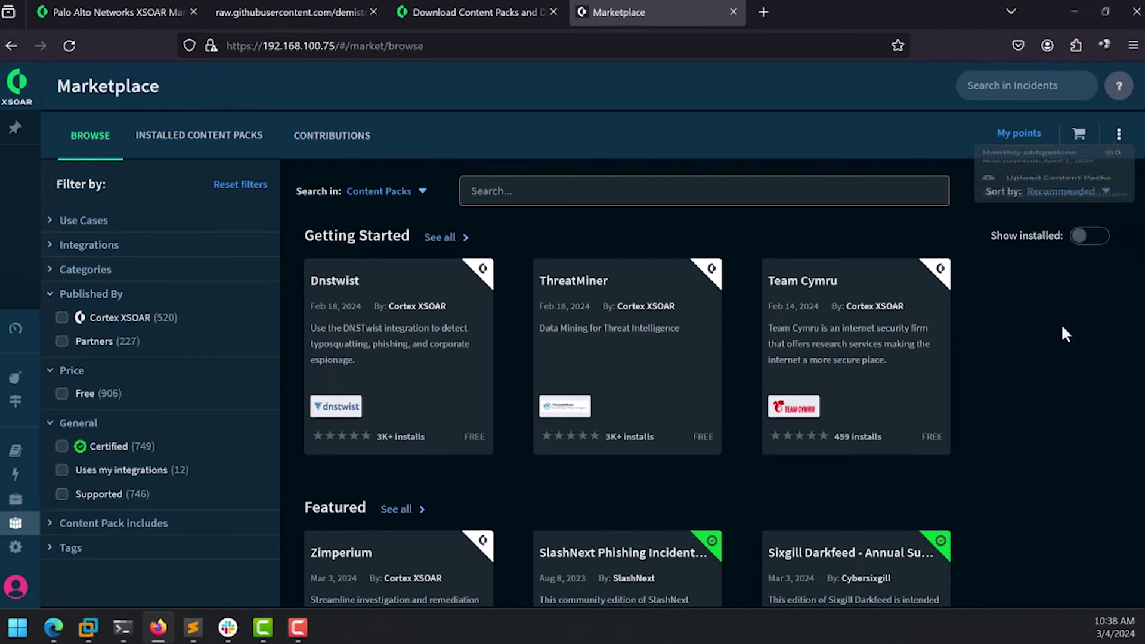